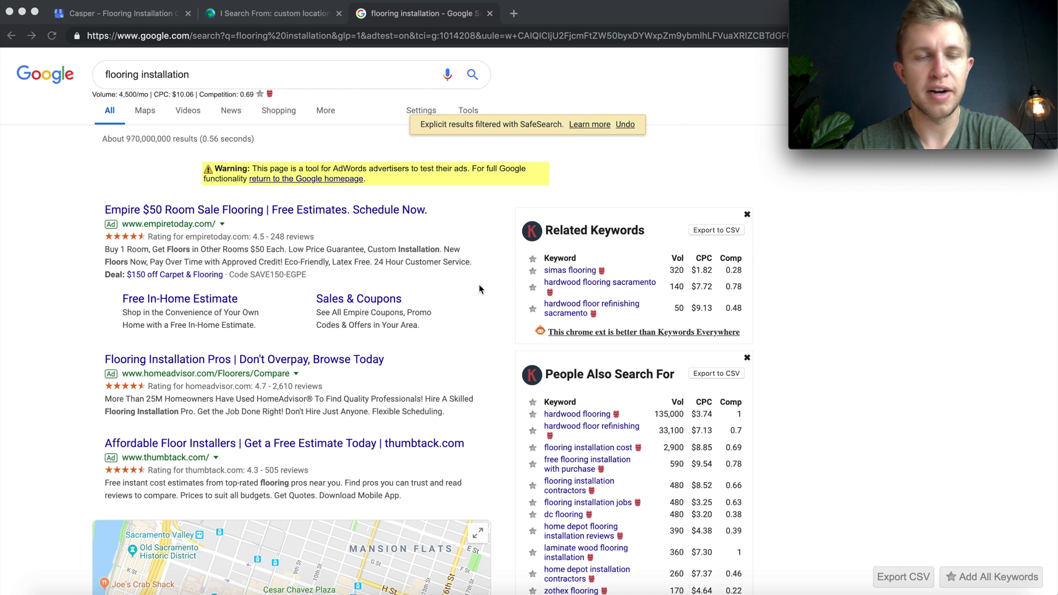
# Scroll the flooring search results to the DC Floors map listing, then return to the Casper listing.
pyautogui.scroll(-6, 479, 285)
pyautogui.scroll(-2, 478, 285)
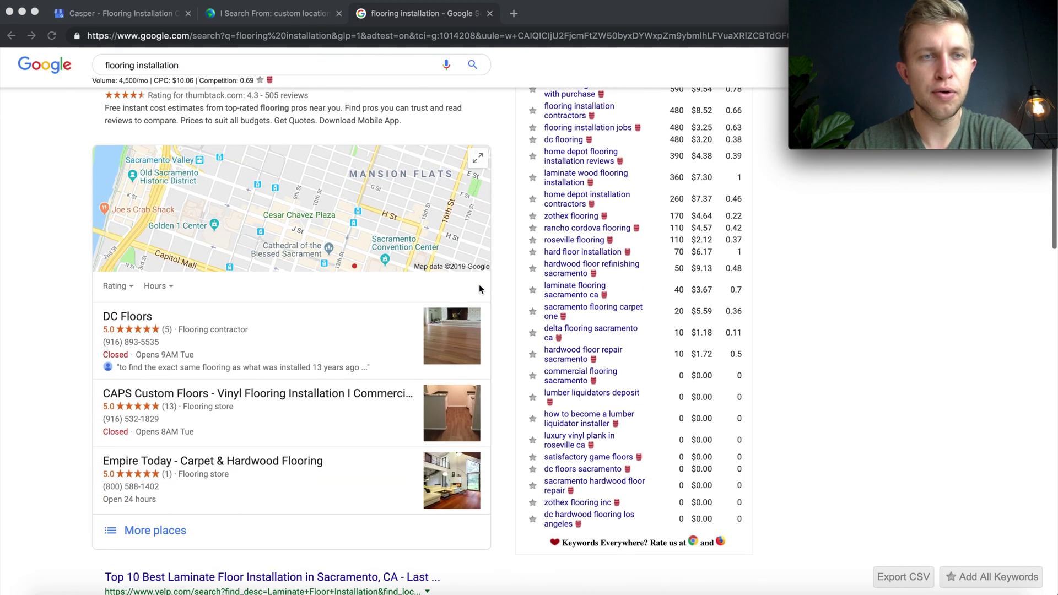
pyautogui.scroll(1, 479, 285)
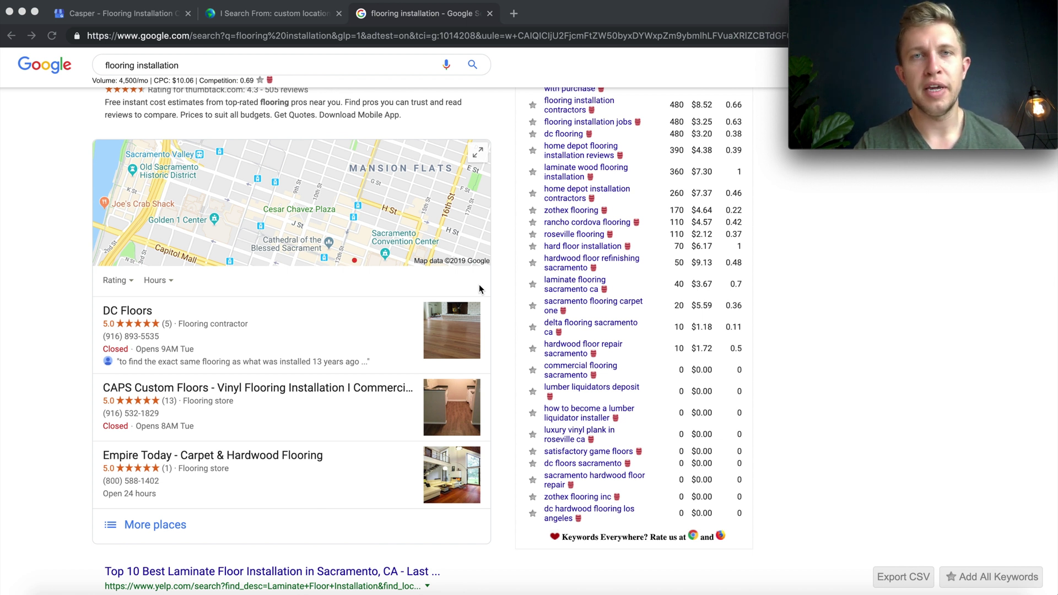
pyautogui.click(176, 314)
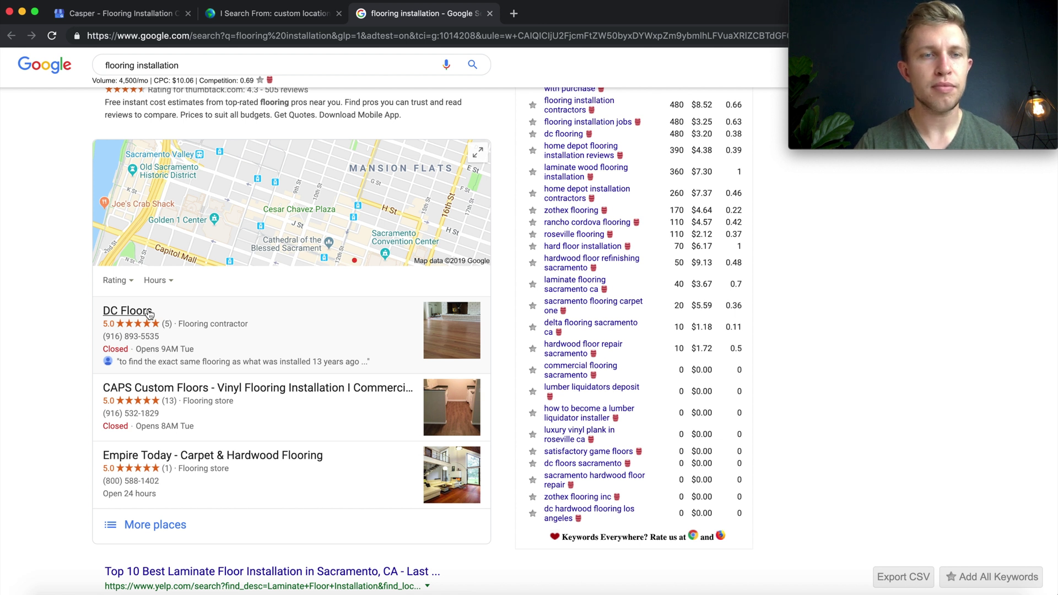
pyautogui.click(107, 17)
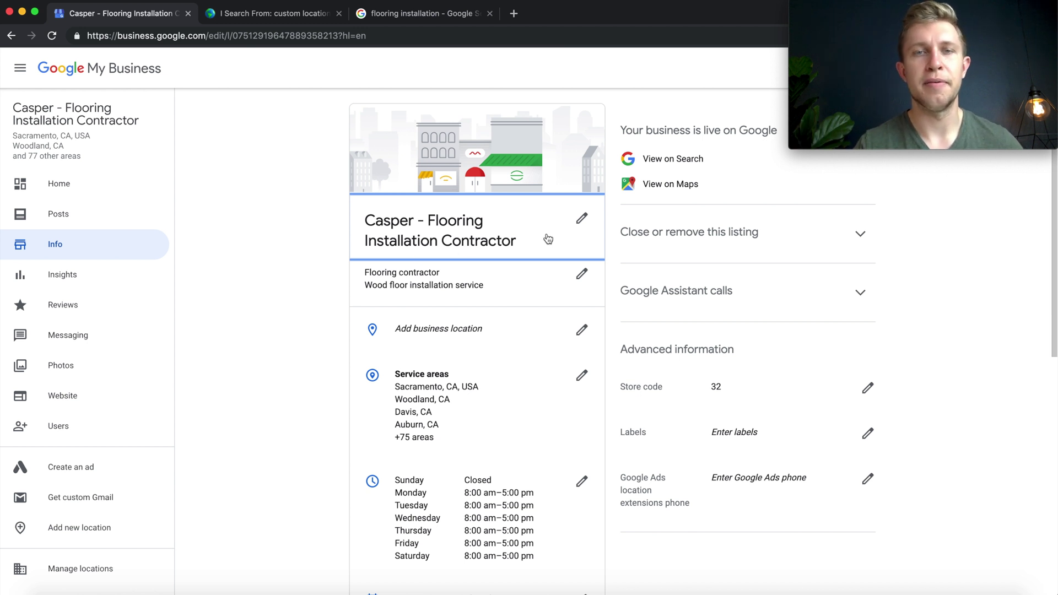
# Open the name editor for the 'Casper - Flooring Installation Contractor' listing.
pyautogui.click(582, 219)
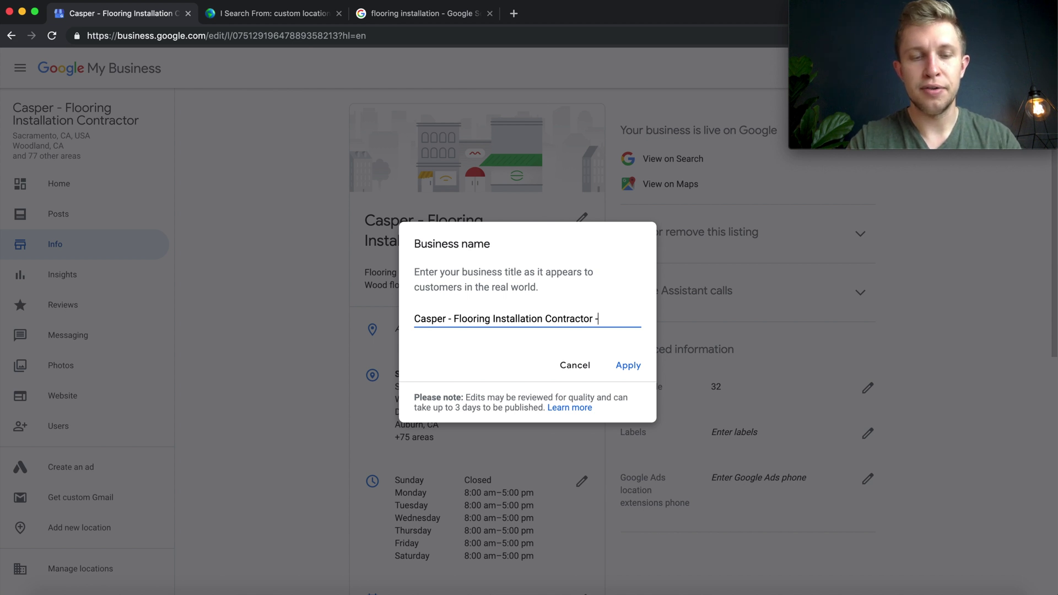
# Append 'Sacramento' after the dash, insert 'Floors' after Casper, and apply the new business name.
pyautogui.write('Sacra')
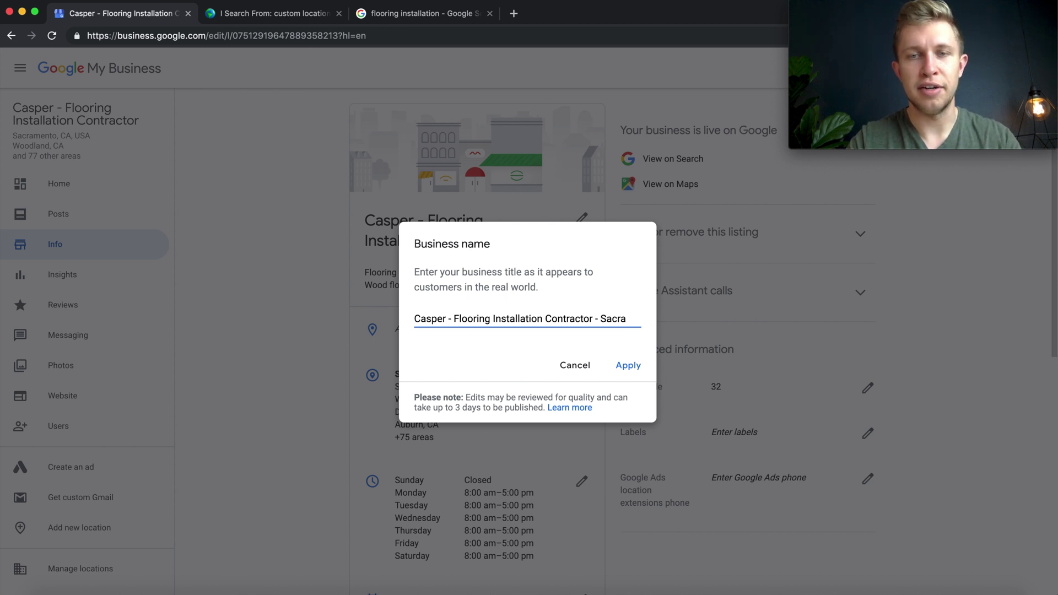
pyautogui.write('mento')
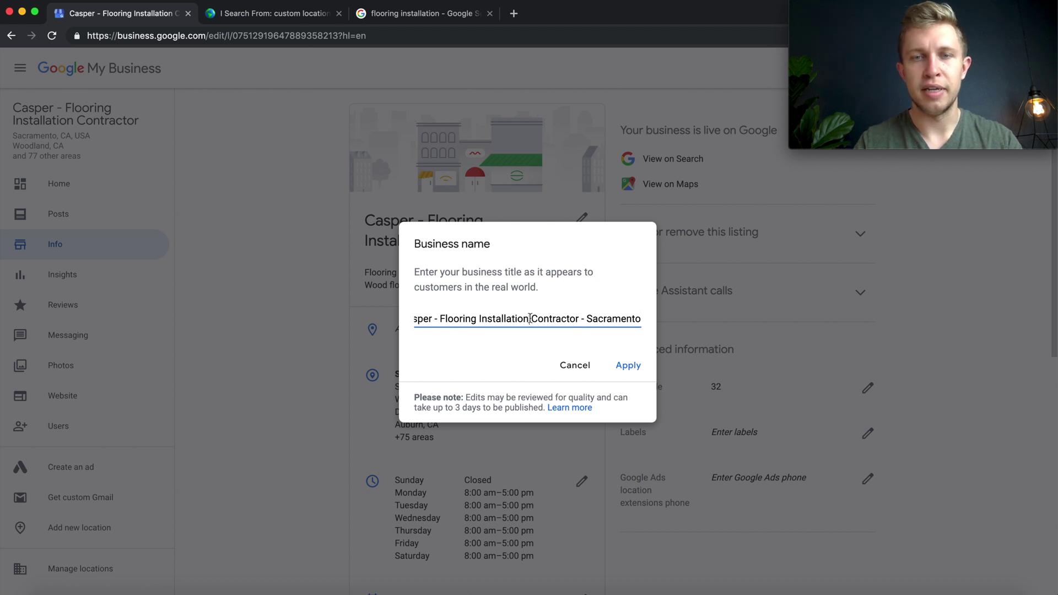
pyautogui.click(434, 332)
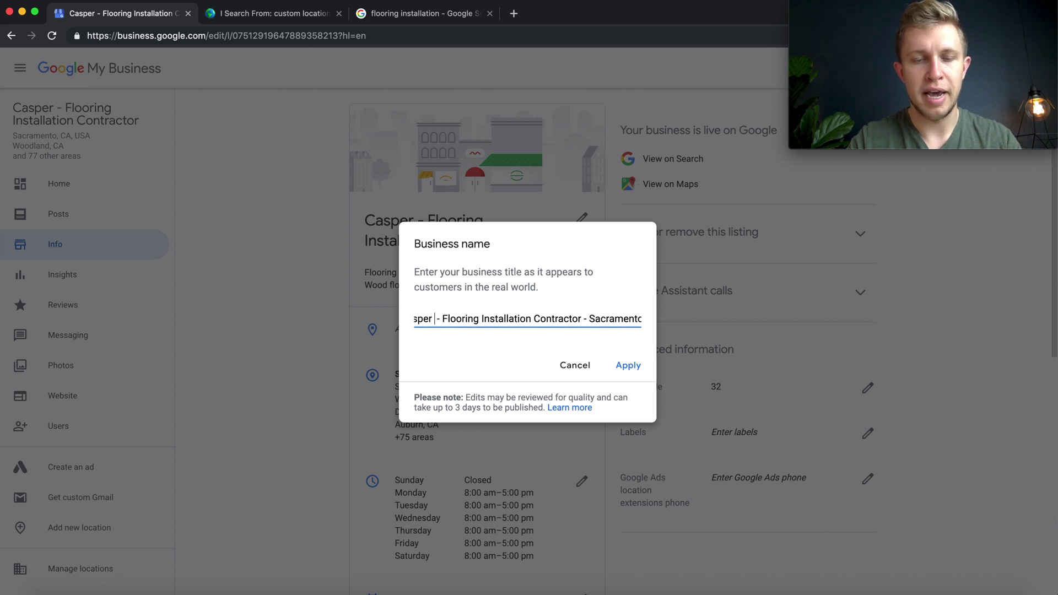
pyautogui.write('Floors')
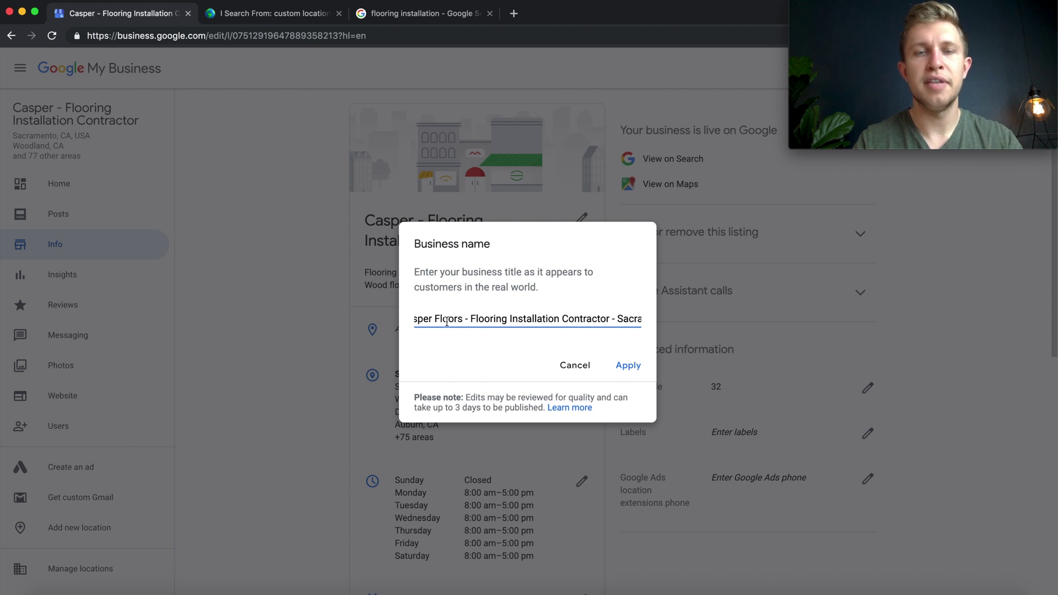
pyautogui.press('Left')
pyautogui.press('Left')
pyautogui.press('Left')
pyautogui.press('Left')
pyautogui.press('Left')
pyautogui.press('Left')
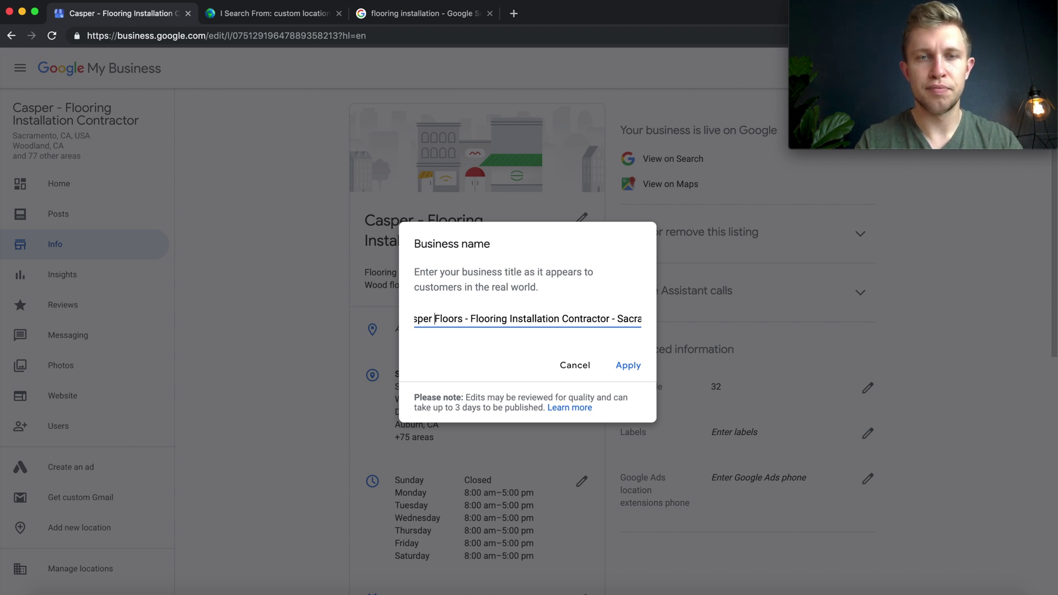
pyautogui.press('Left')
pyautogui.press('Left')
pyautogui.press('Left')
pyautogui.press('Left')
pyautogui.press('Left')
pyautogui.press('Left')
pyautogui.press('Right')
pyautogui.press('Right')
pyautogui.press('Right')
pyautogui.press('Right')
pyautogui.press('Right')
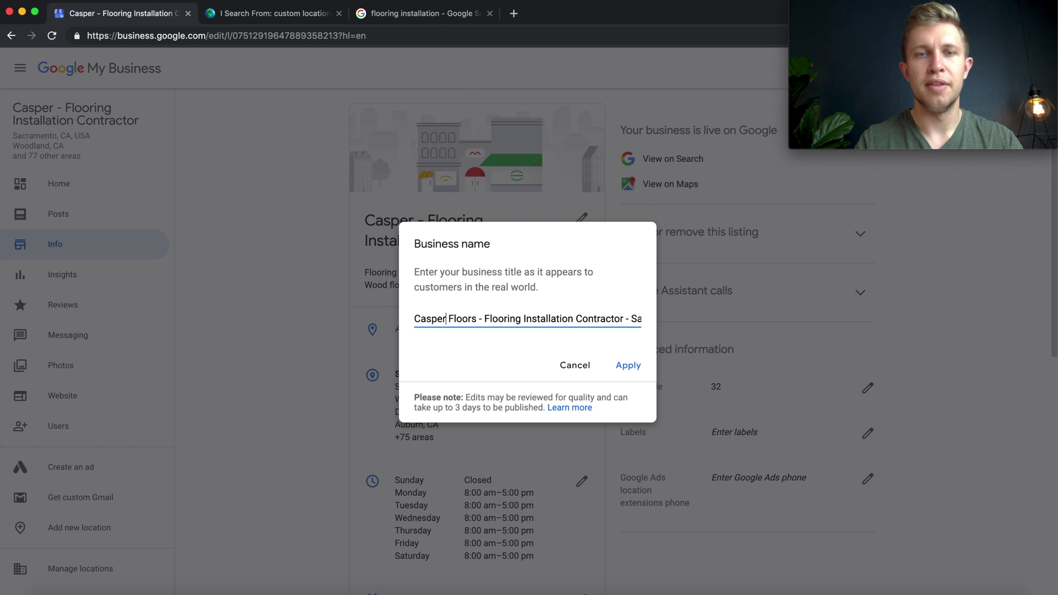
pyautogui.press('Right')
pyautogui.press('Right')
pyautogui.press('Right')
pyautogui.press('Right')
pyautogui.press('Right')
pyautogui.press('Right')
pyautogui.press('Right')
pyautogui.press('Right')
pyautogui.press('Right')
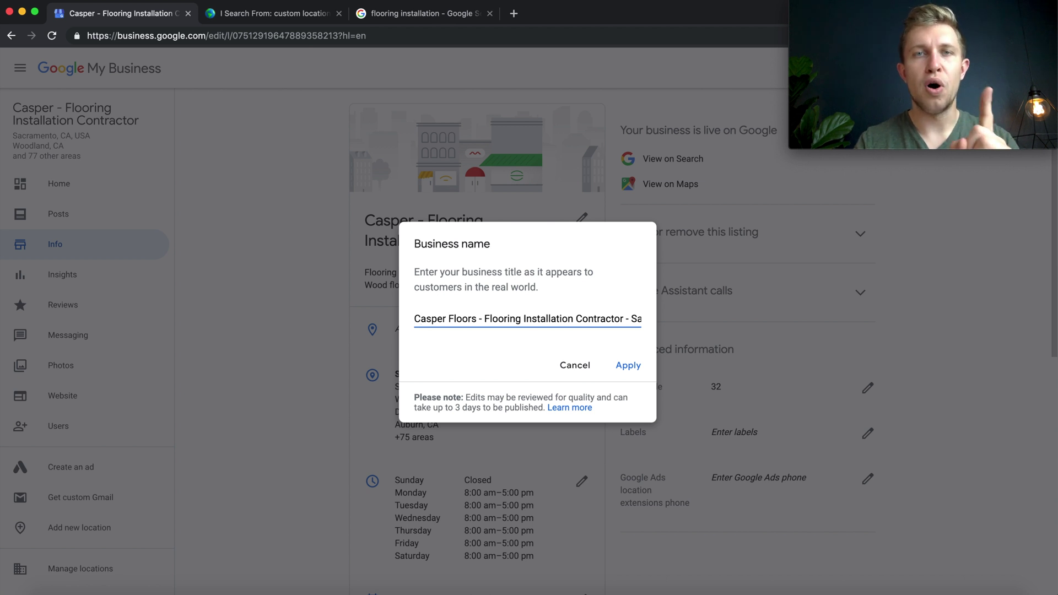
pyautogui.press('Right')
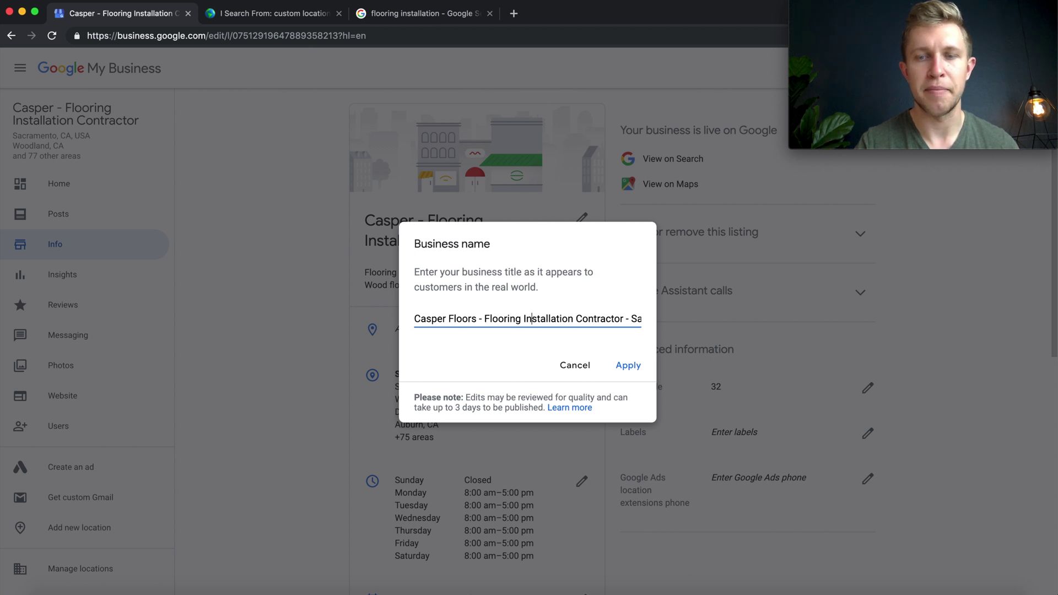
pyautogui.click(546, 319)
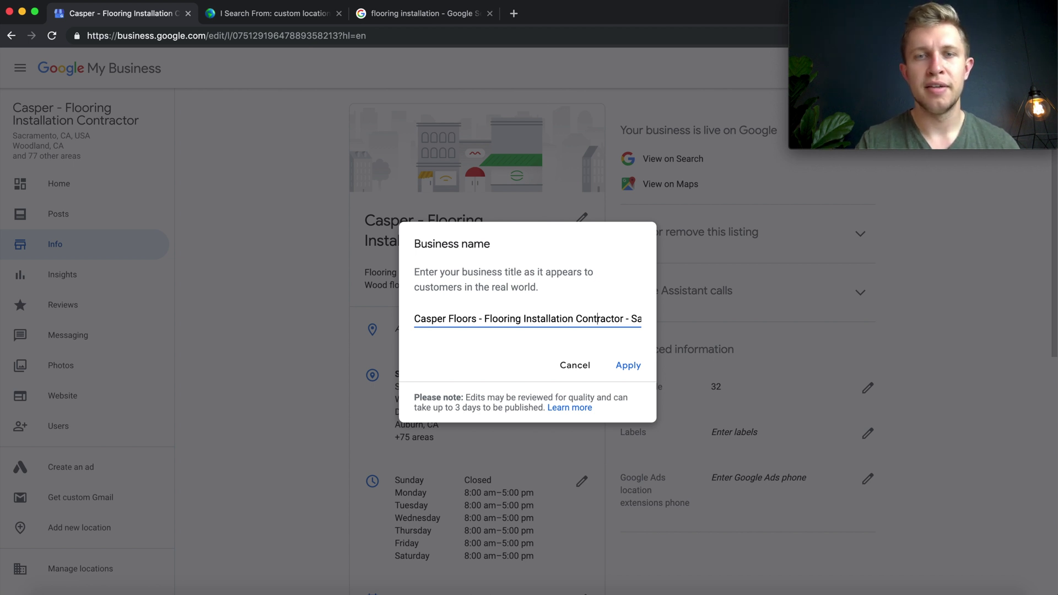
pyautogui.press('Right')
pyautogui.press('Right')
pyautogui.press('Right')
pyautogui.press('Right')
pyautogui.press('Right')
pyautogui.press('Right')
pyautogui.press('Right')
pyautogui.press('Right')
pyautogui.press('Right')
pyautogui.press('Right')
pyautogui.press('Right')
pyautogui.press('Right')
pyautogui.press('Right')
pyautogui.press('Right')
pyautogui.press('Right')
pyautogui.press('Right')
pyautogui.press('Right')
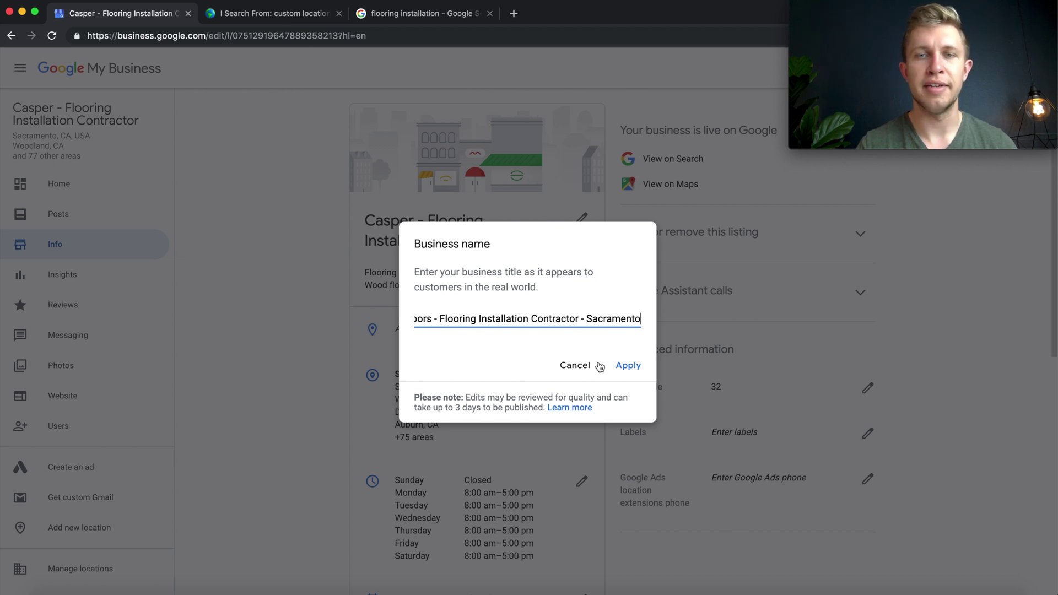
pyautogui.click(631, 371)
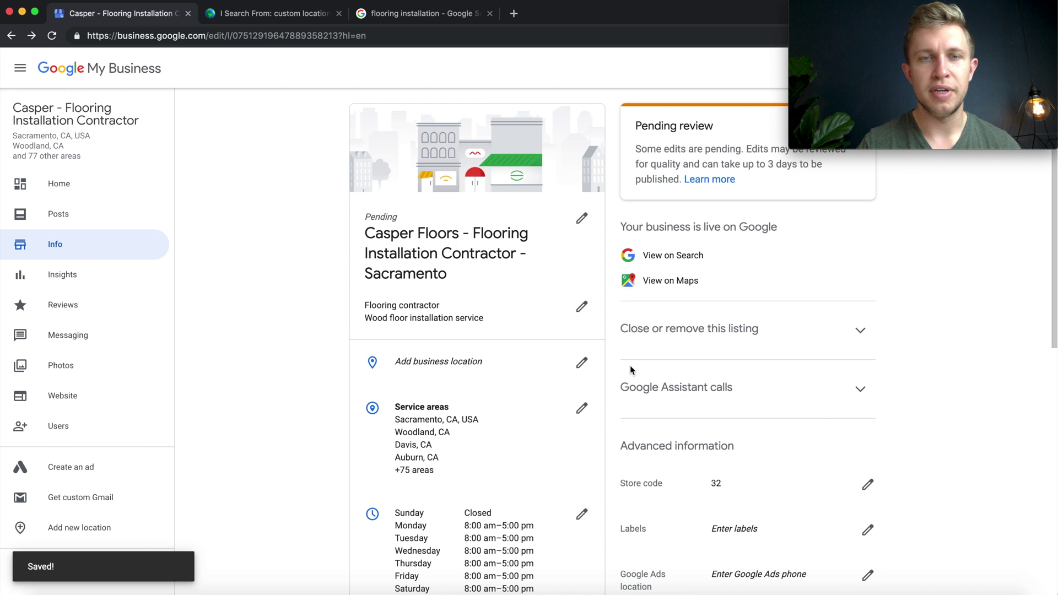
pyautogui.scroll(-3, 631, 368)
# Open the 5/27/19 special hours and switch Memorial Day from Closed to Open.
pyautogui.scroll(-8, 629, 365)
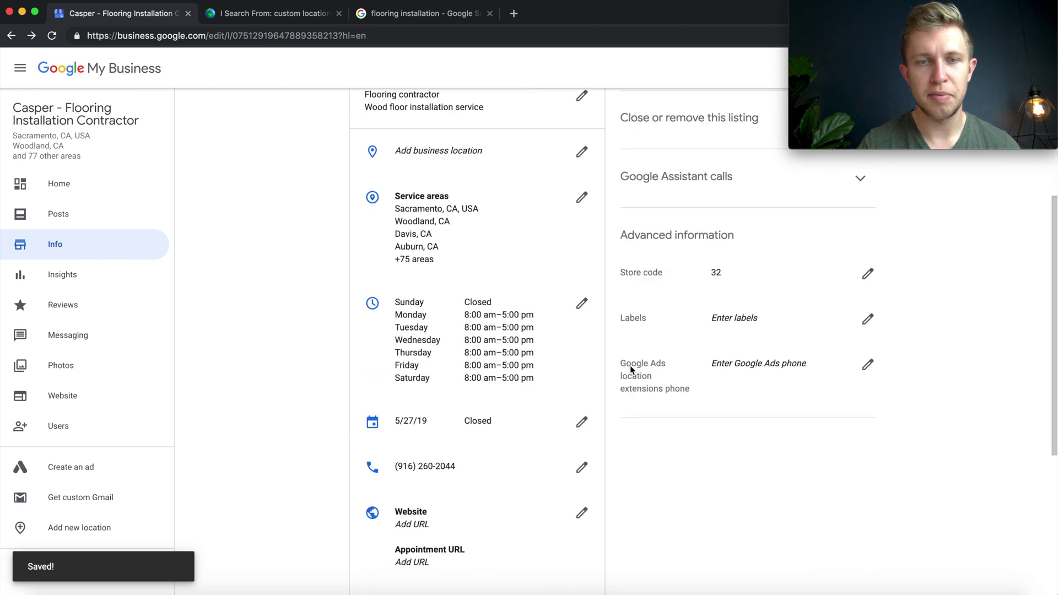
pyautogui.click(581, 380)
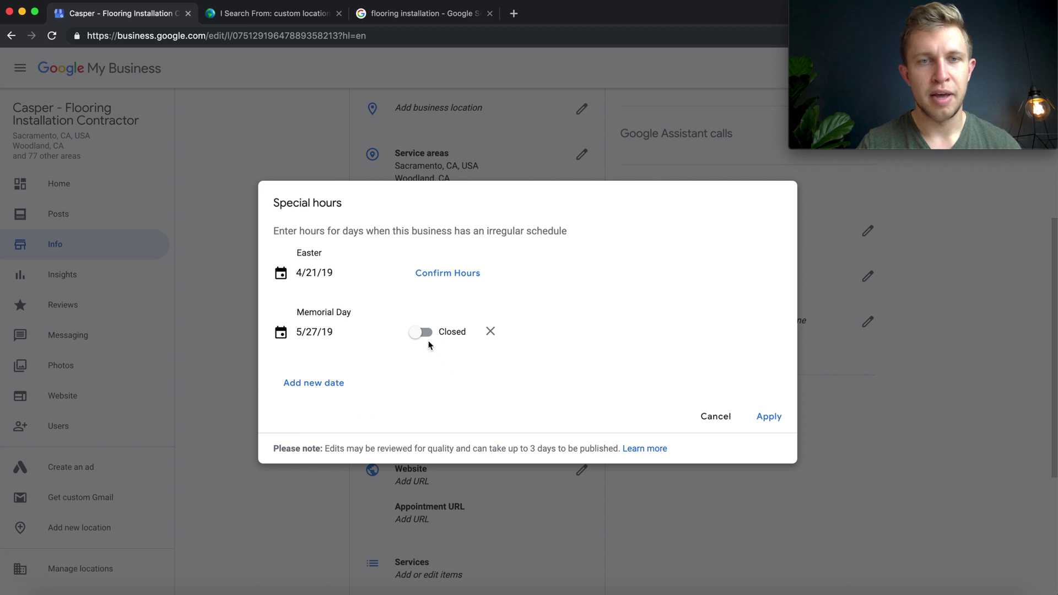
pyautogui.click(428, 337)
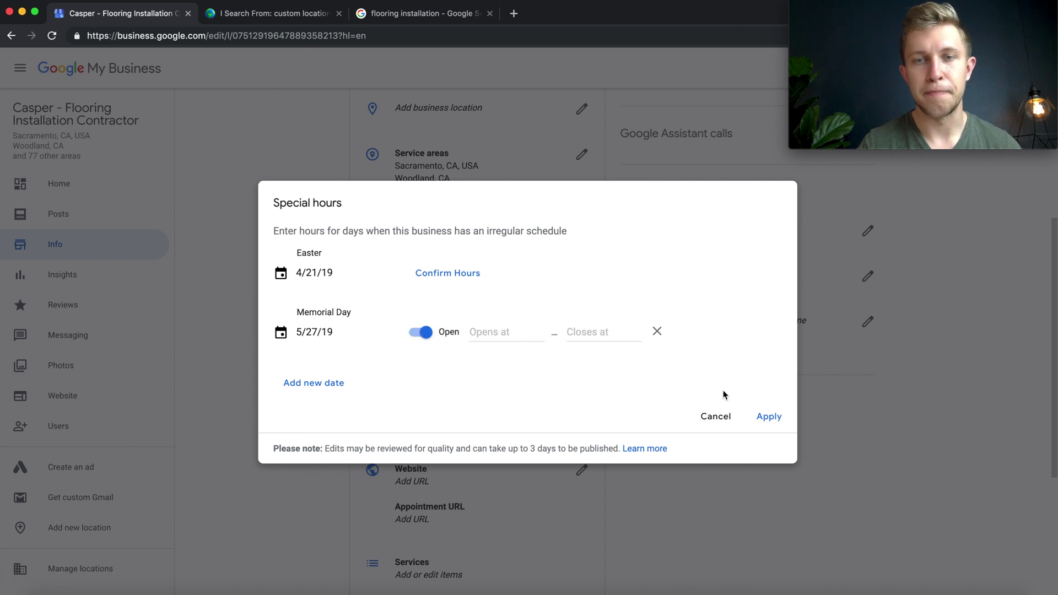
pyautogui.click(769, 417)
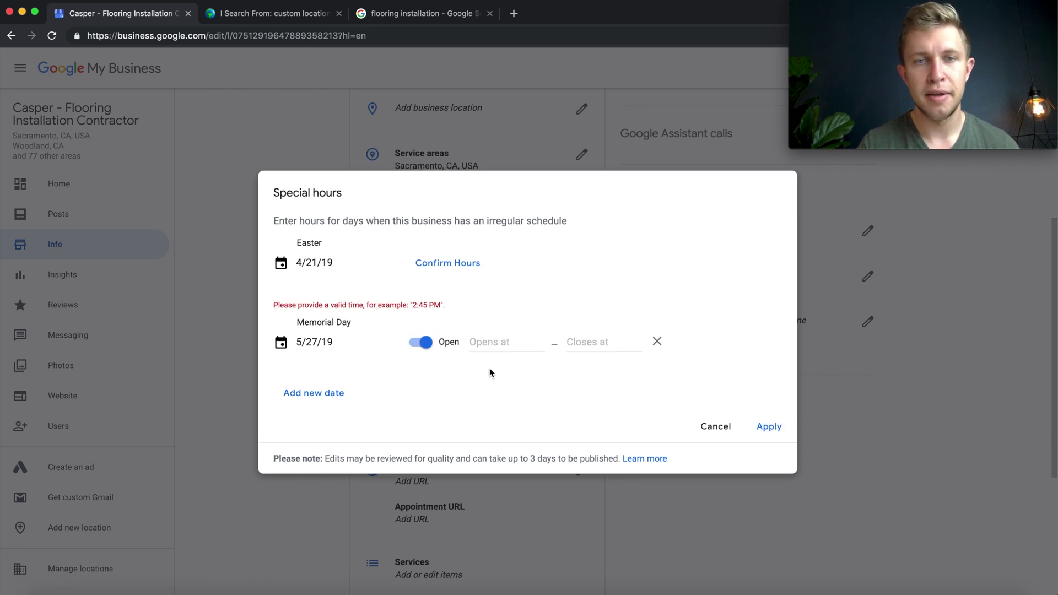
# Set Memorial Day hours to 8:00 am–5:00 pm and apply them.
pyautogui.click(492, 343)
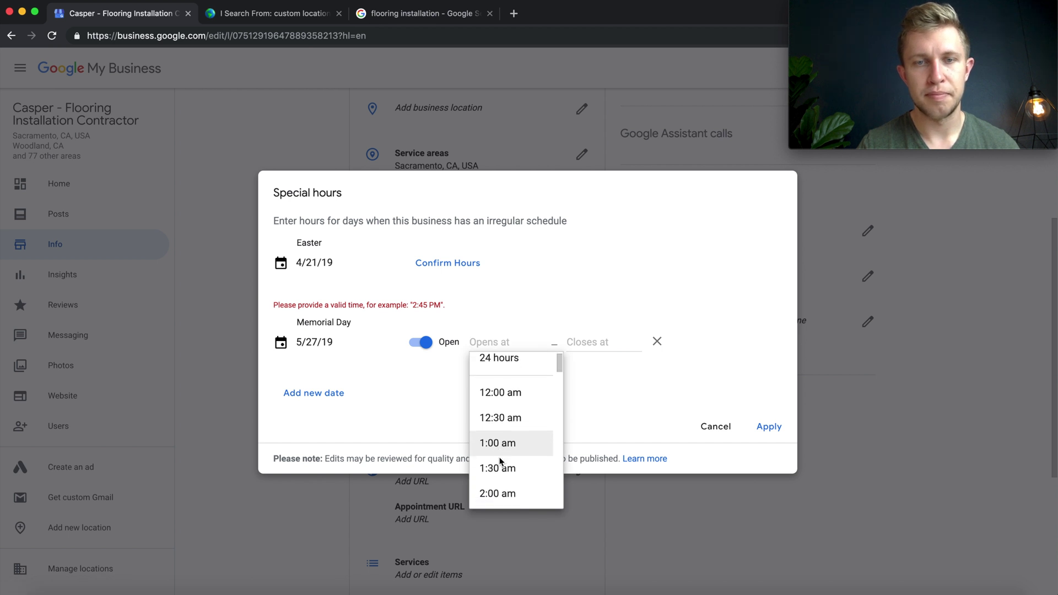
pyautogui.scroll(-6, 500, 460)
pyautogui.scroll(-1, 499, 461)
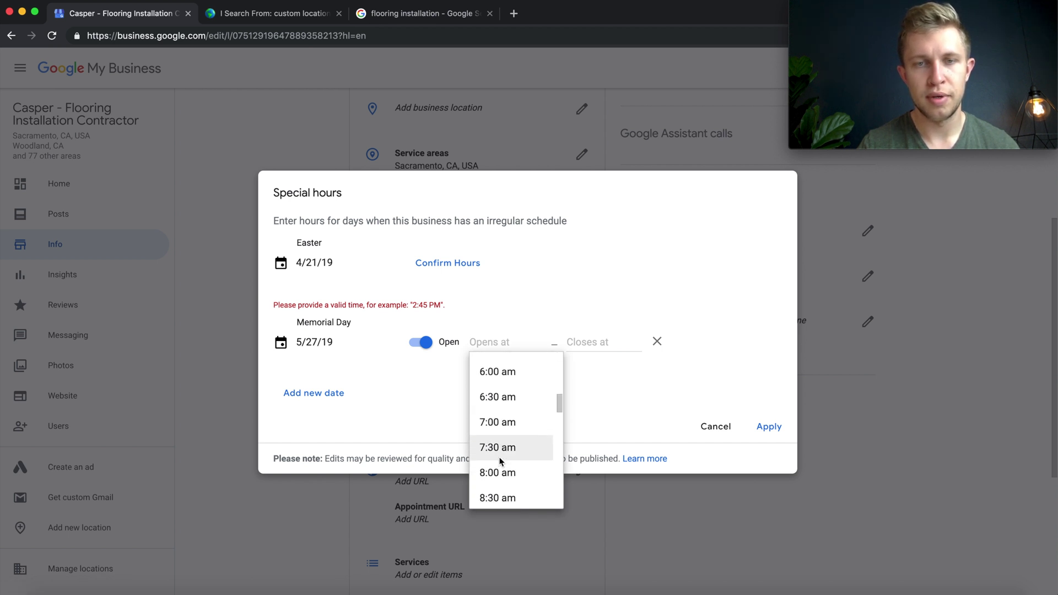
pyautogui.click(496, 474)
pyautogui.click(590, 349)
pyautogui.scroll(-8, 598, 449)
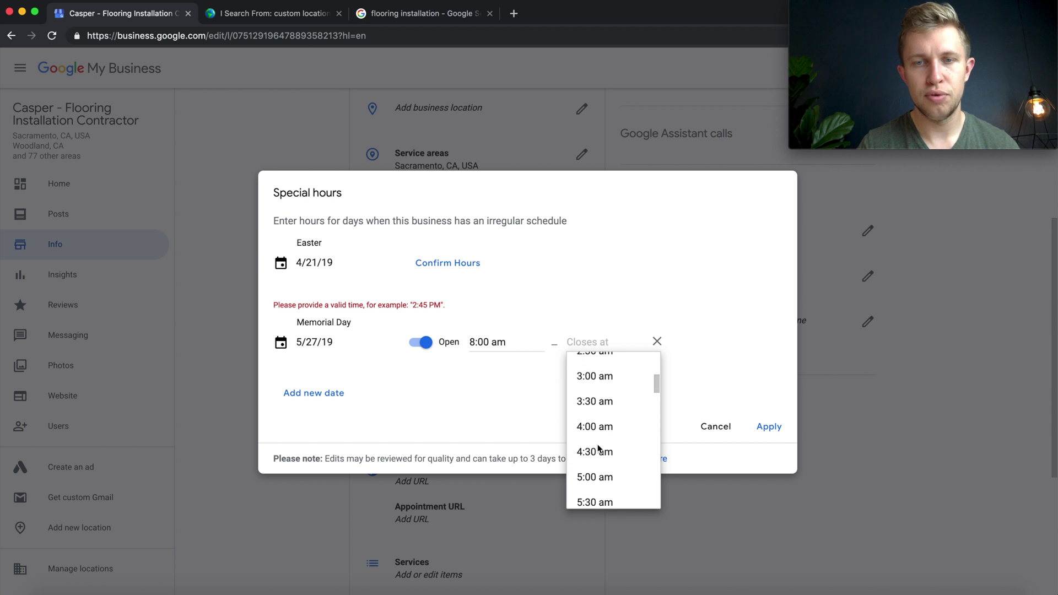
pyautogui.scroll(1, 596, 451)
pyautogui.scroll(-7, 596, 451)
pyautogui.scroll(-5, 597, 451)
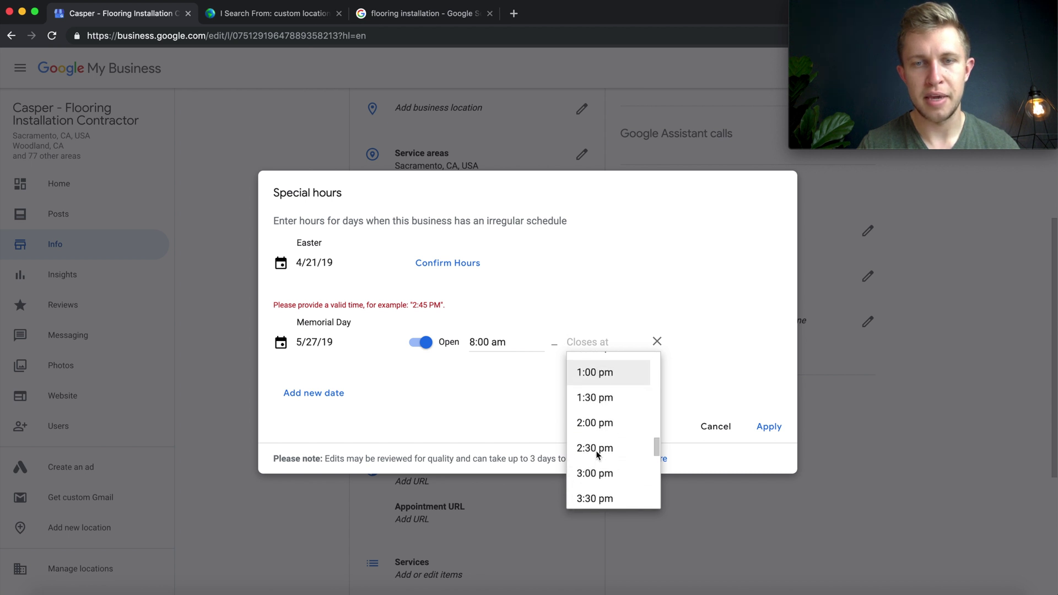
pyautogui.click(596, 451)
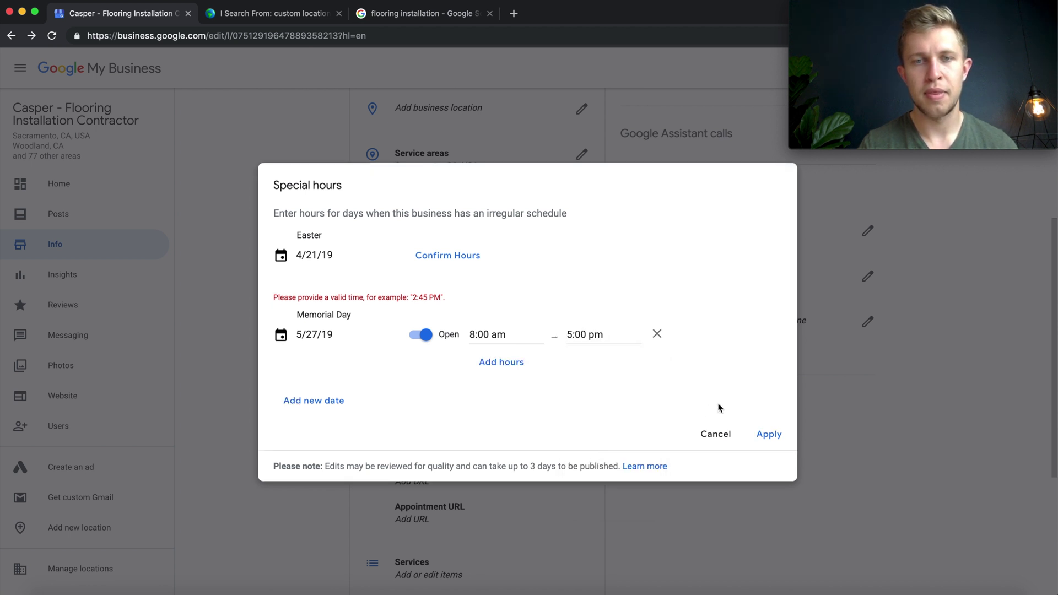
pyautogui.click(759, 434)
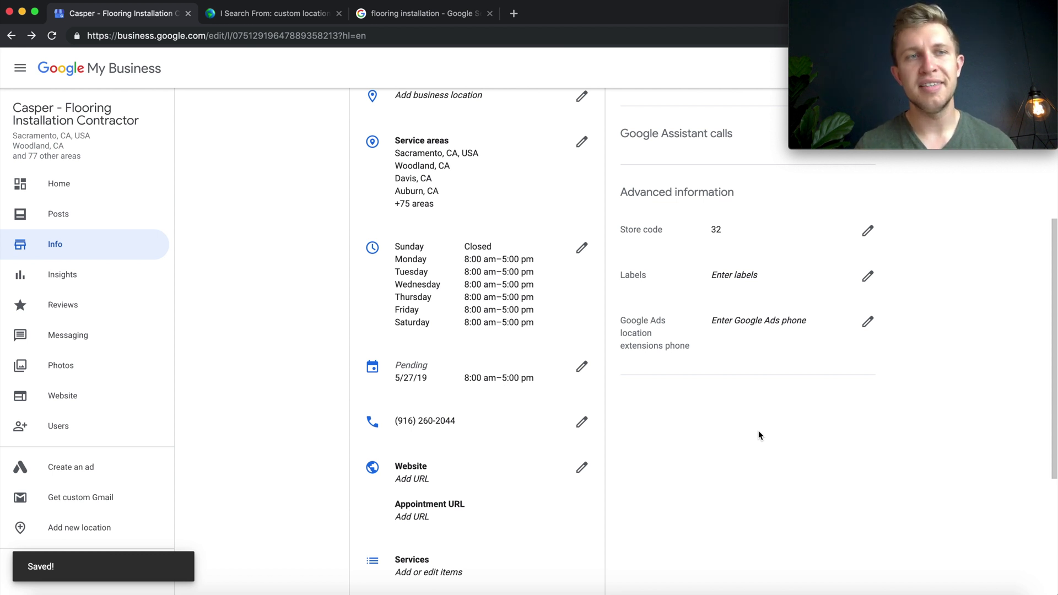
pyautogui.scroll(5, 758, 436)
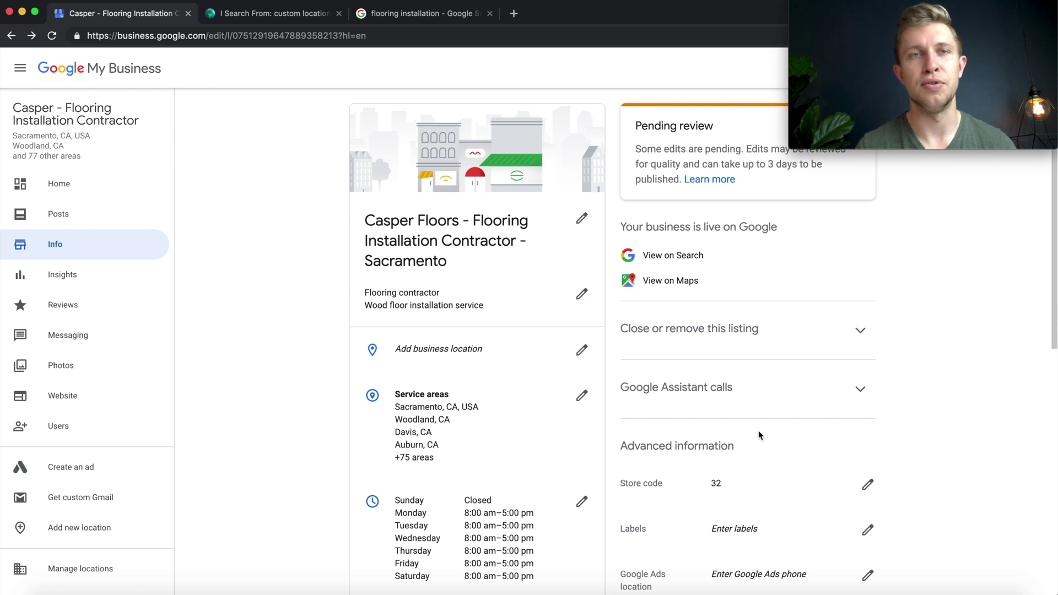
pyautogui.scroll(-1, 758, 434)
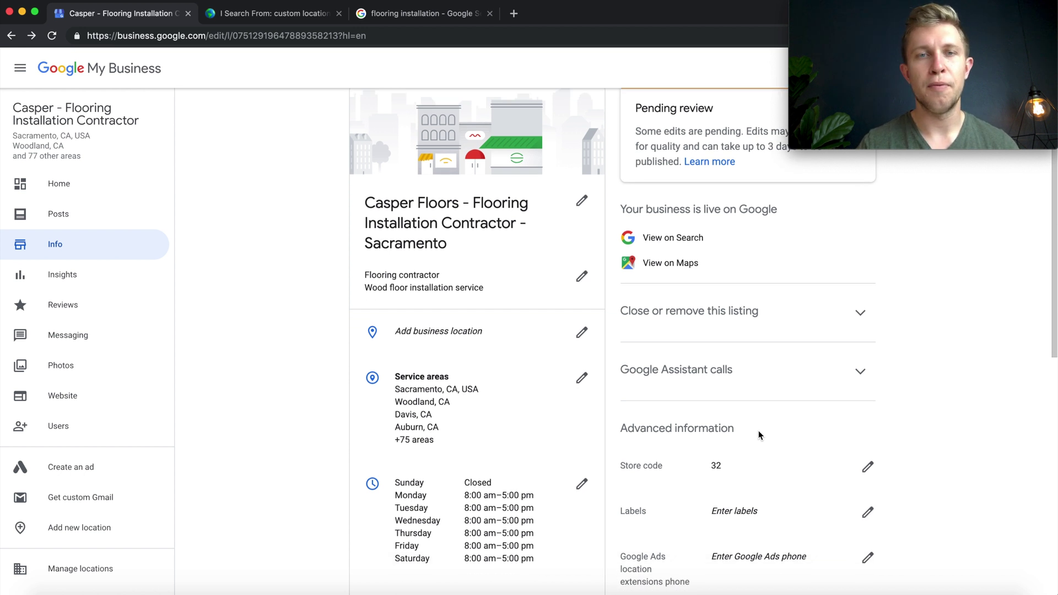